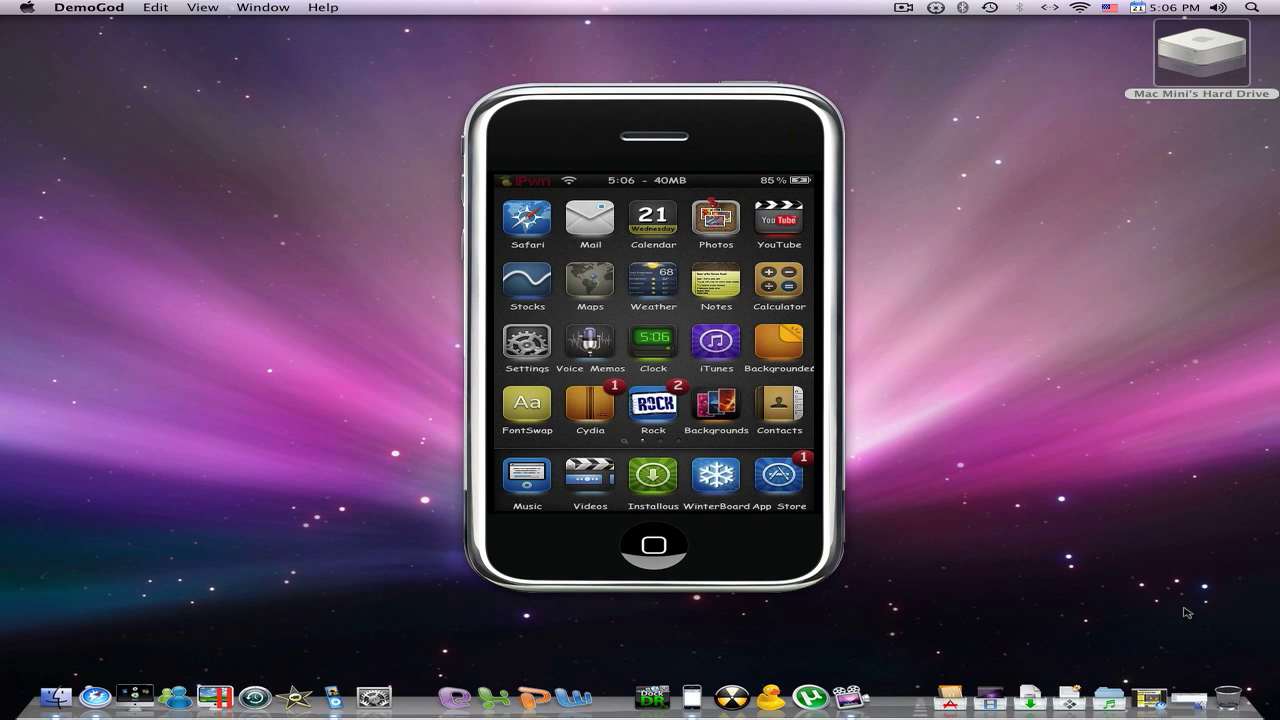
- Open Air Mouse.ipa from the iPod Touch IPA Files folder in iTunes
{"action": "left_click", "coordinate": [1109, 697]}
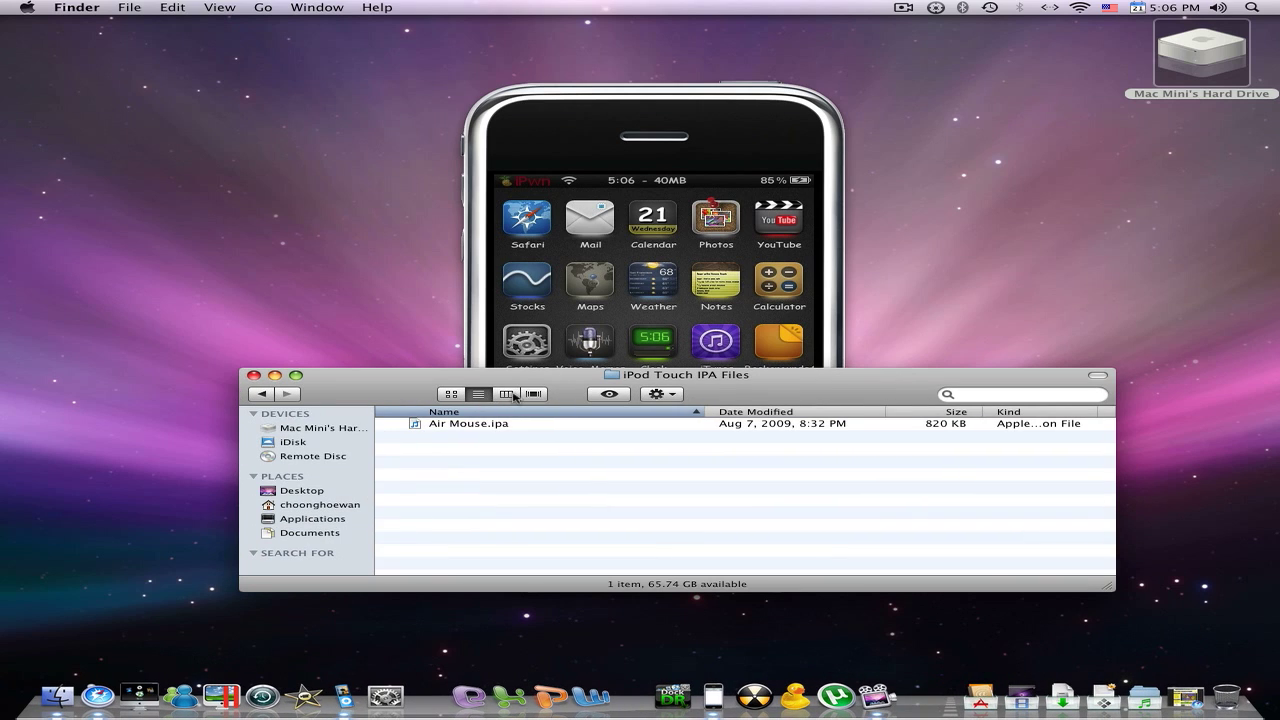
{"action": "left_click", "coordinate": [476, 425]}
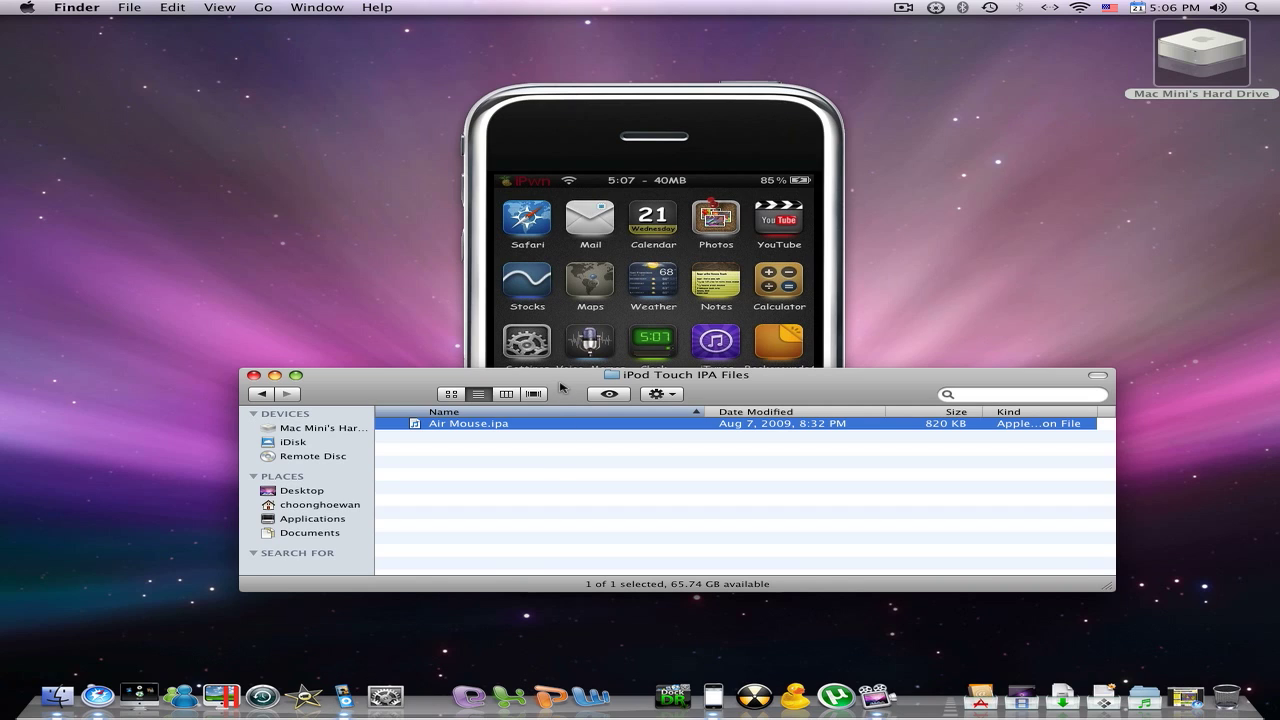
{"action": "double_click", "coordinate": [470, 424]}
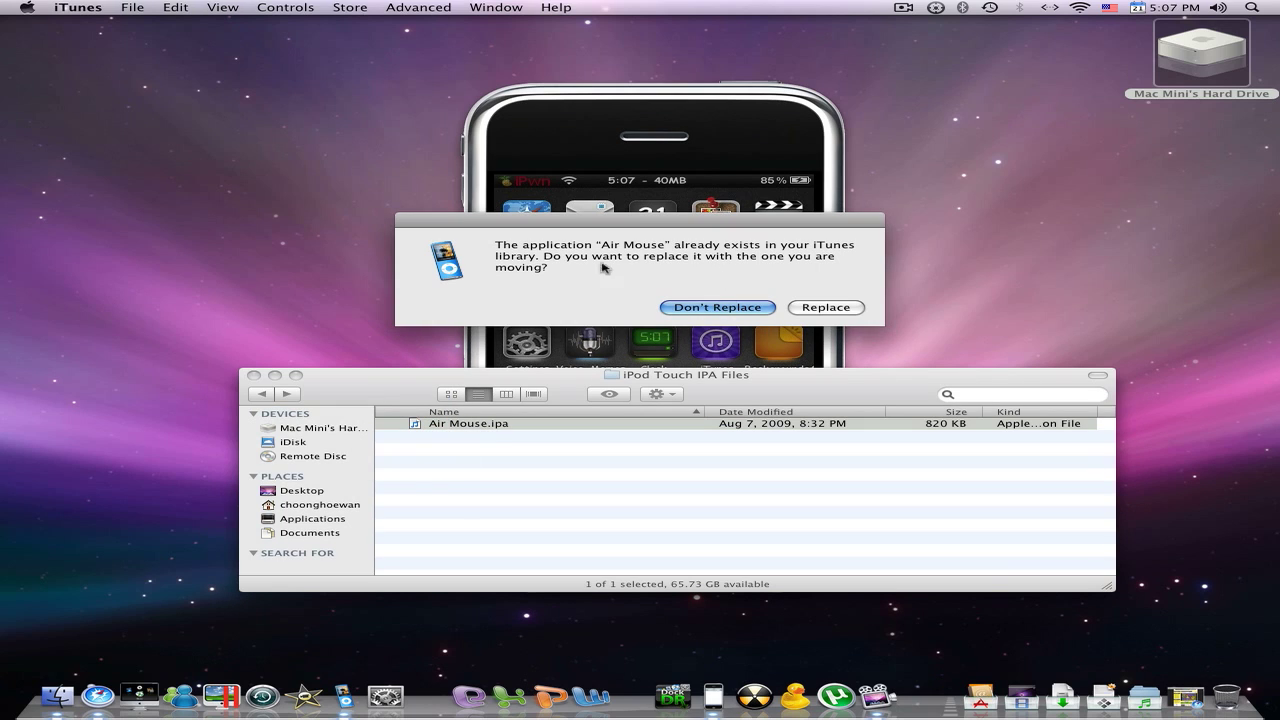
- Replace the existing Air Mouse in the iTunes Applications library, then minimize iTunes
{"action": "left_click", "coordinate": [844, 308]}
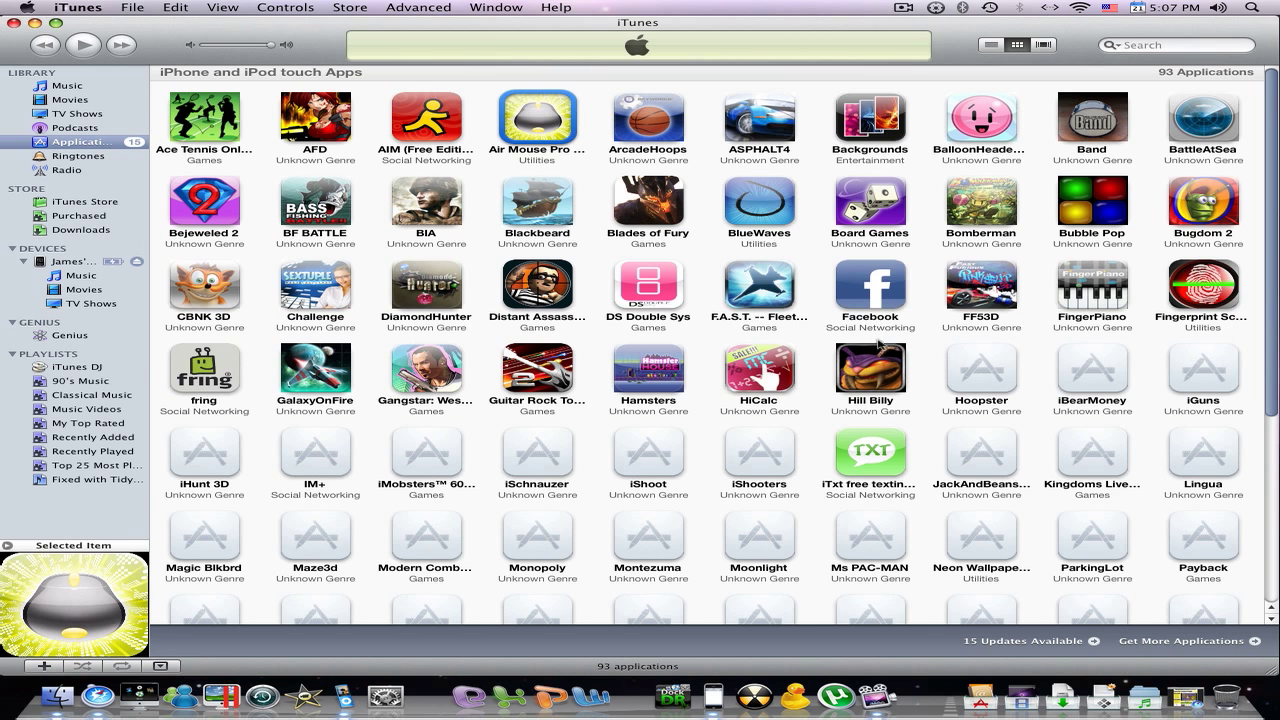
{"action": "scroll", "coordinate": [714, 371], "scroll_direction": "down", "scroll_amount": 2}
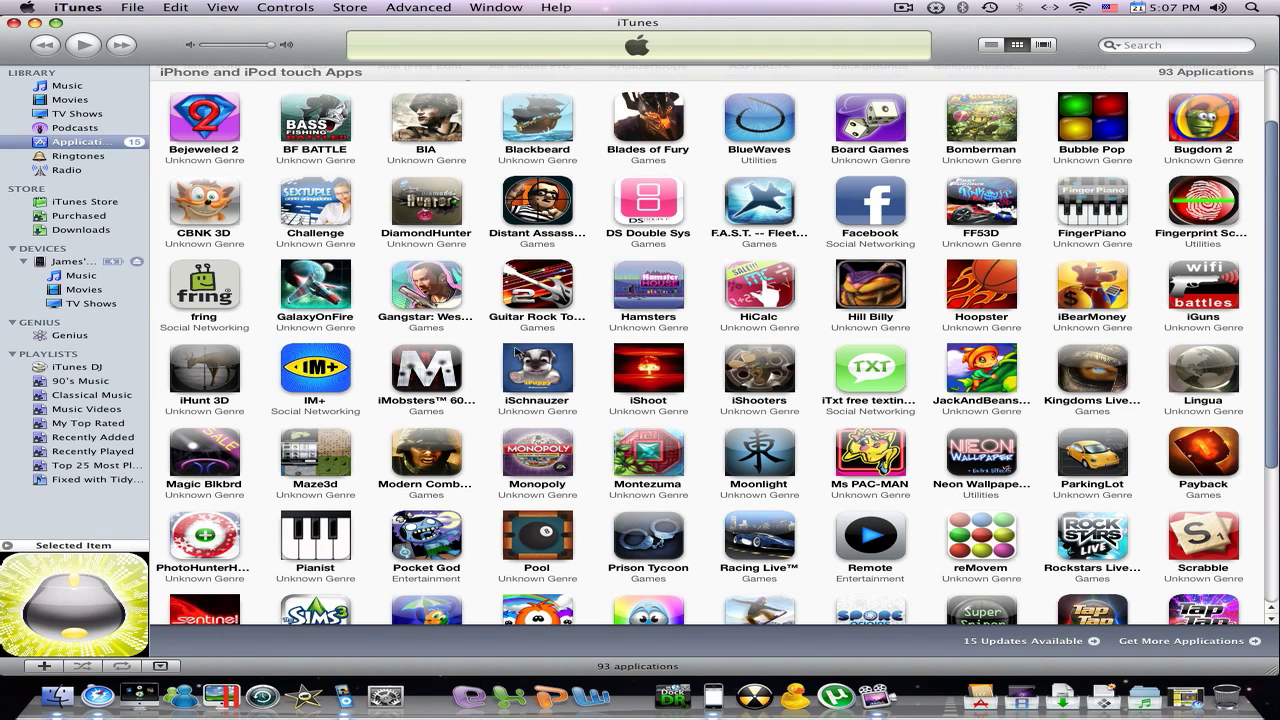
{"action": "scroll", "coordinate": [1150, 470], "scroll_direction": "down", "scroll_amount": 2}
{"action": "scroll", "coordinate": [1035, 405], "scroll_direction": "up", "scroll_amount": 4}
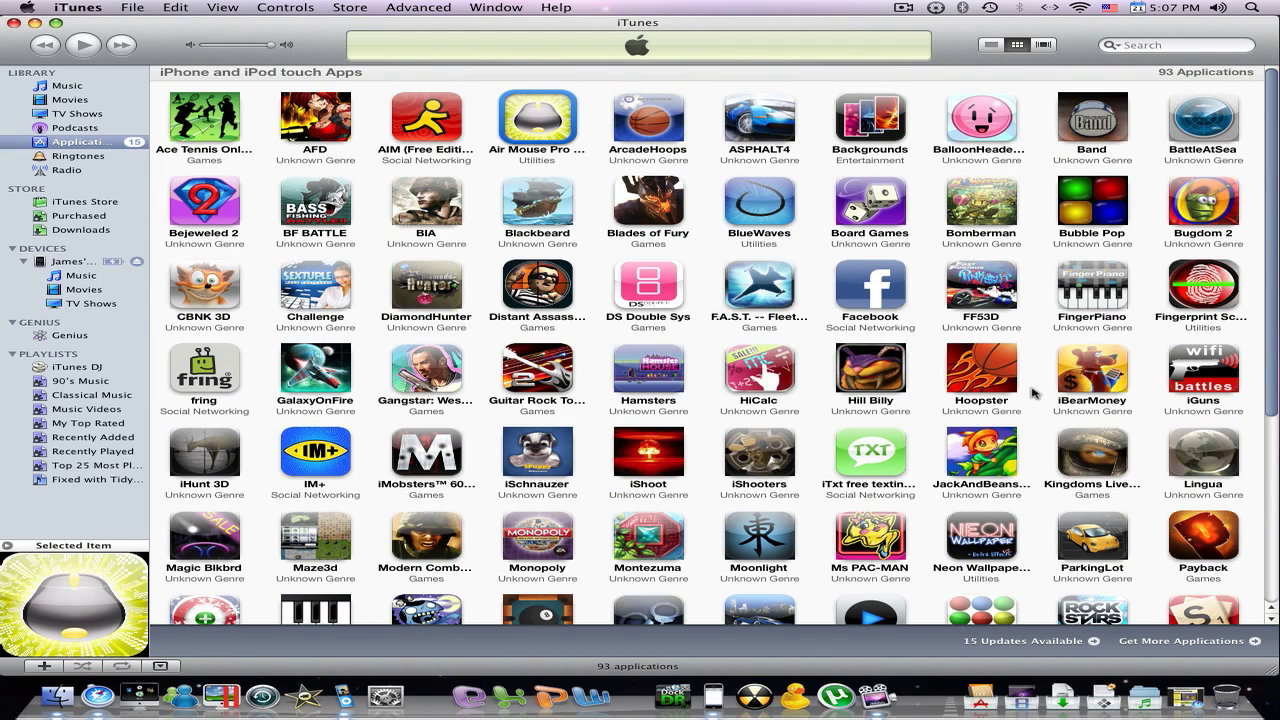
{"action": "left_click", "coordinate": [36, 22]}
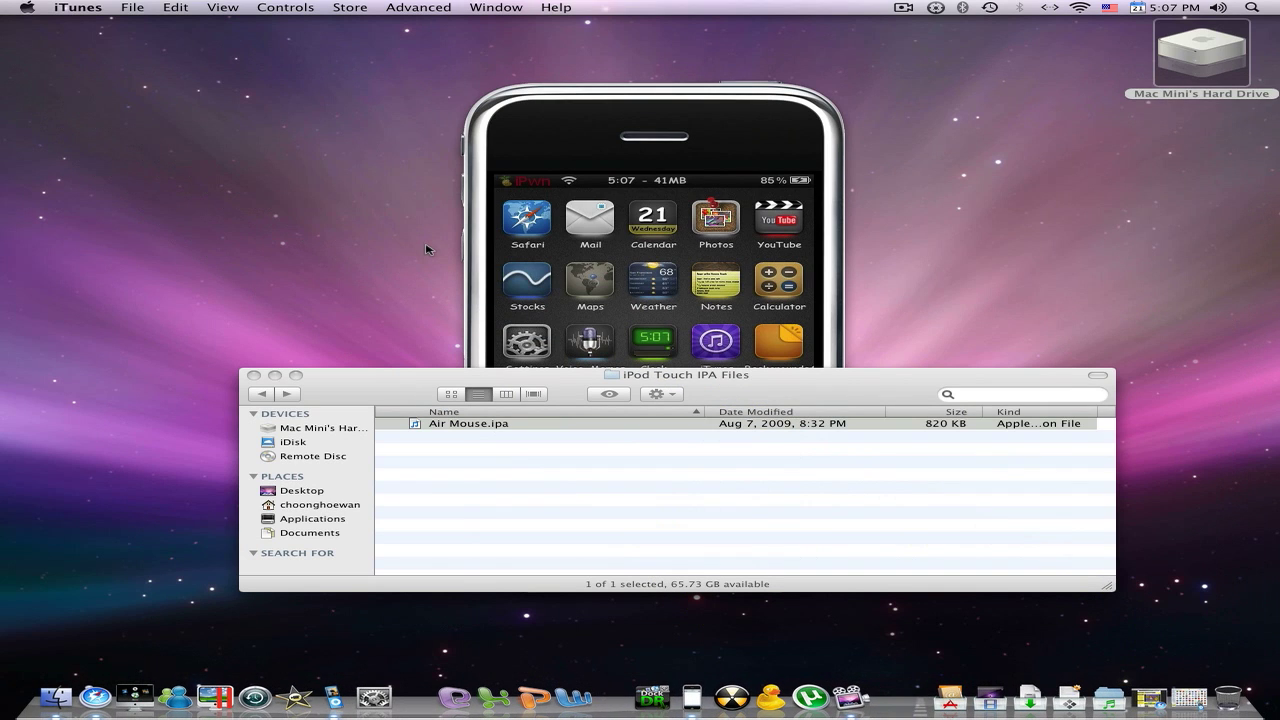
- Close the iPod Touch IPA Files Finder window
{"action": "left_click", "coordinate": [253, 375]}
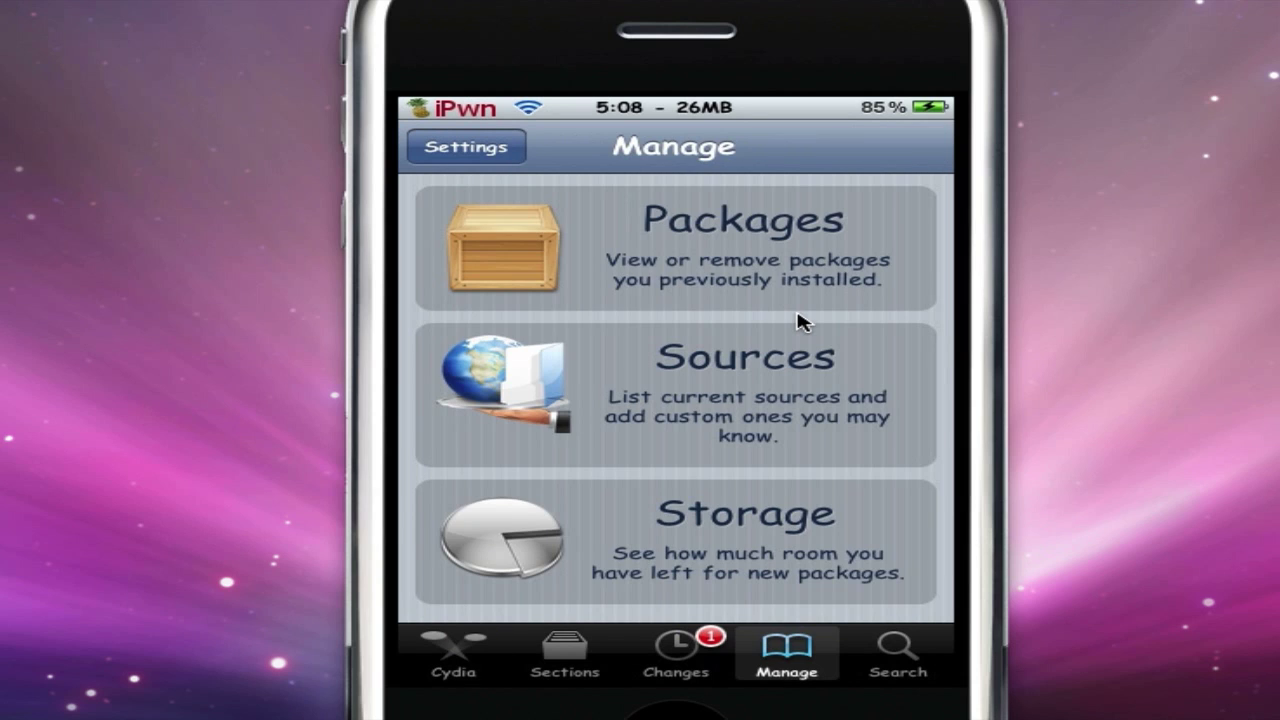
{"action": "left_click", "coordinate": [800, 323]}
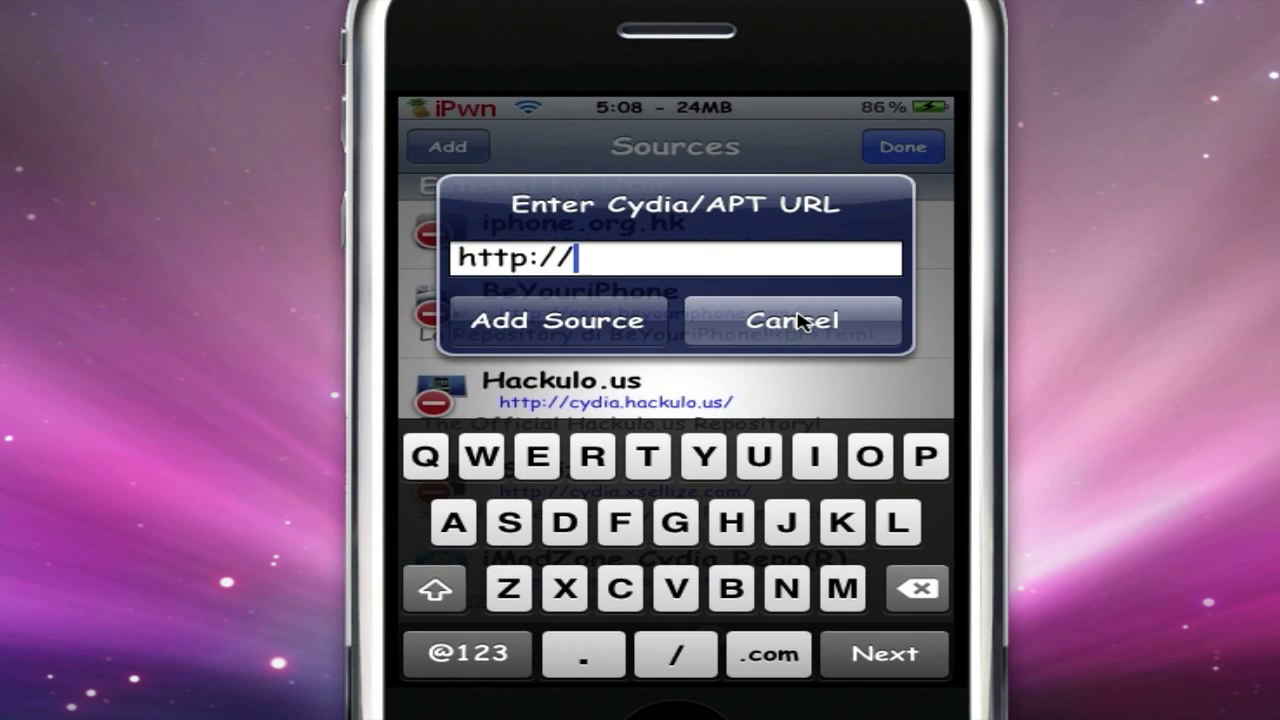
{"action": "type", "text": "cydia.hac"}
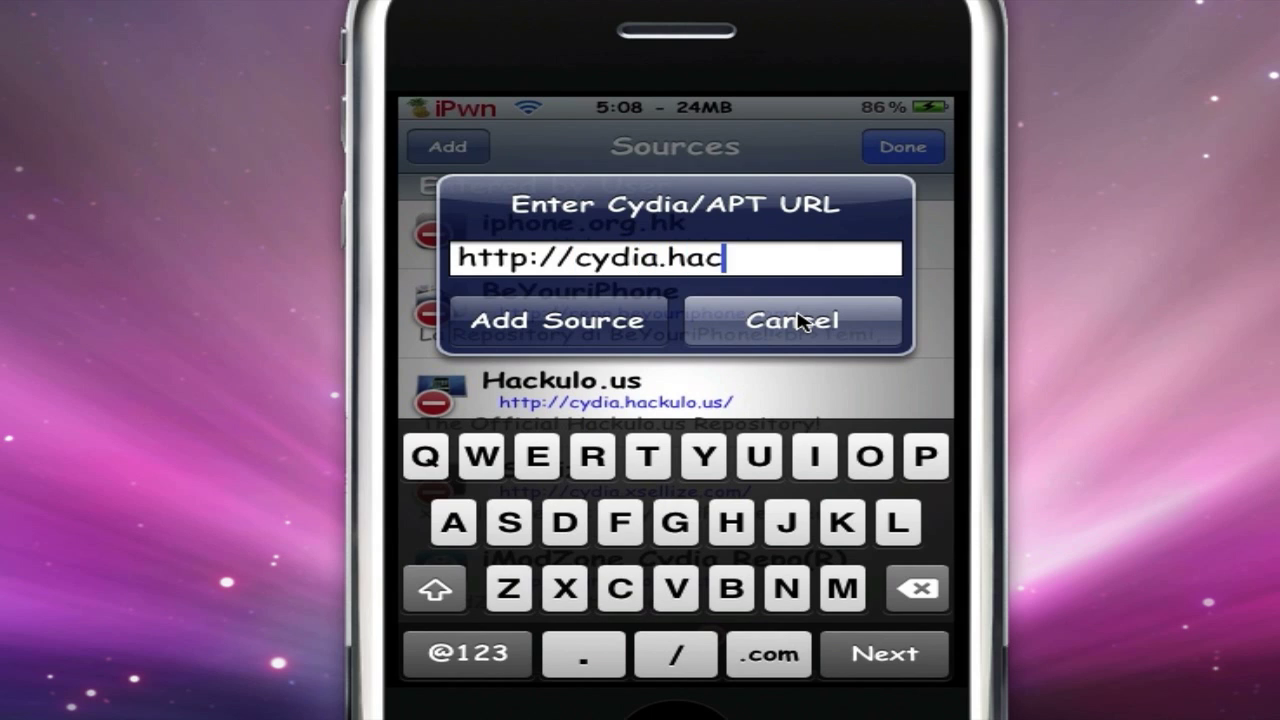
{"action": "type", "text": "kulo.ys"}
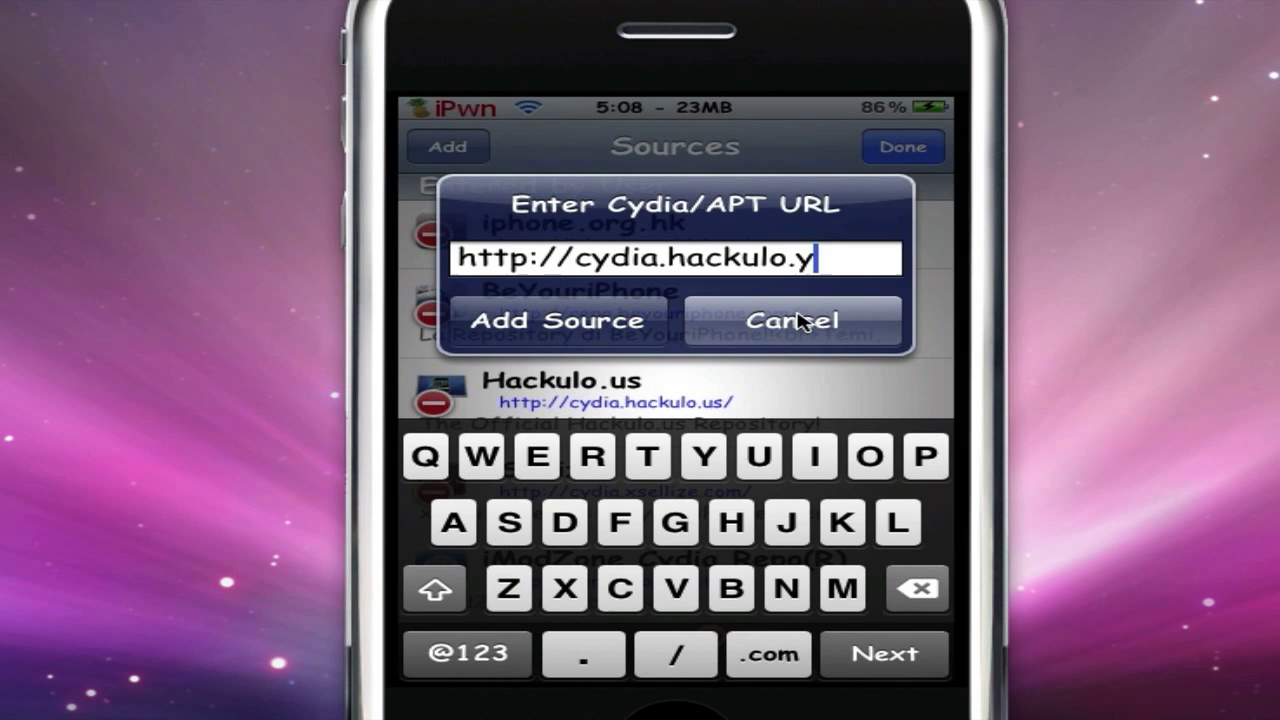
{"action": "key", "text": "BackSpace"}
{"action": "key", "text": "BackSpace"}
{"action": "type", "text": "us/"}
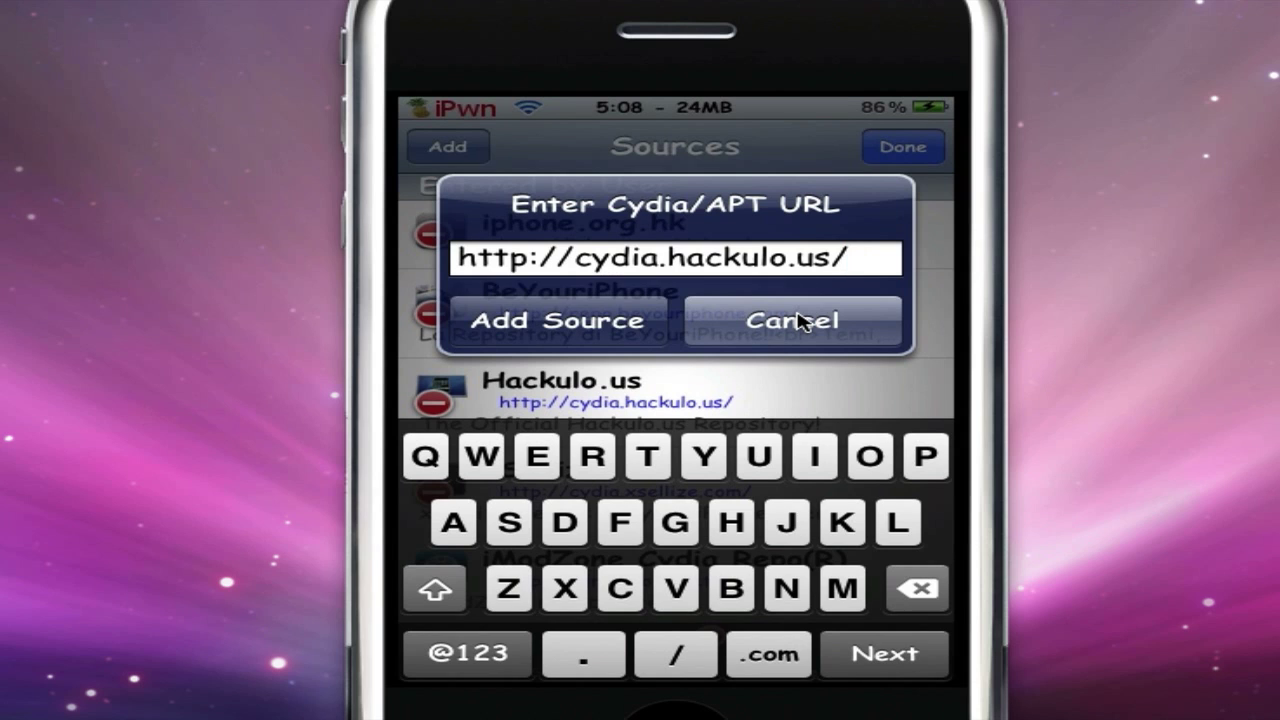
{"action": "left_click", "coordinate": [797, 320]}
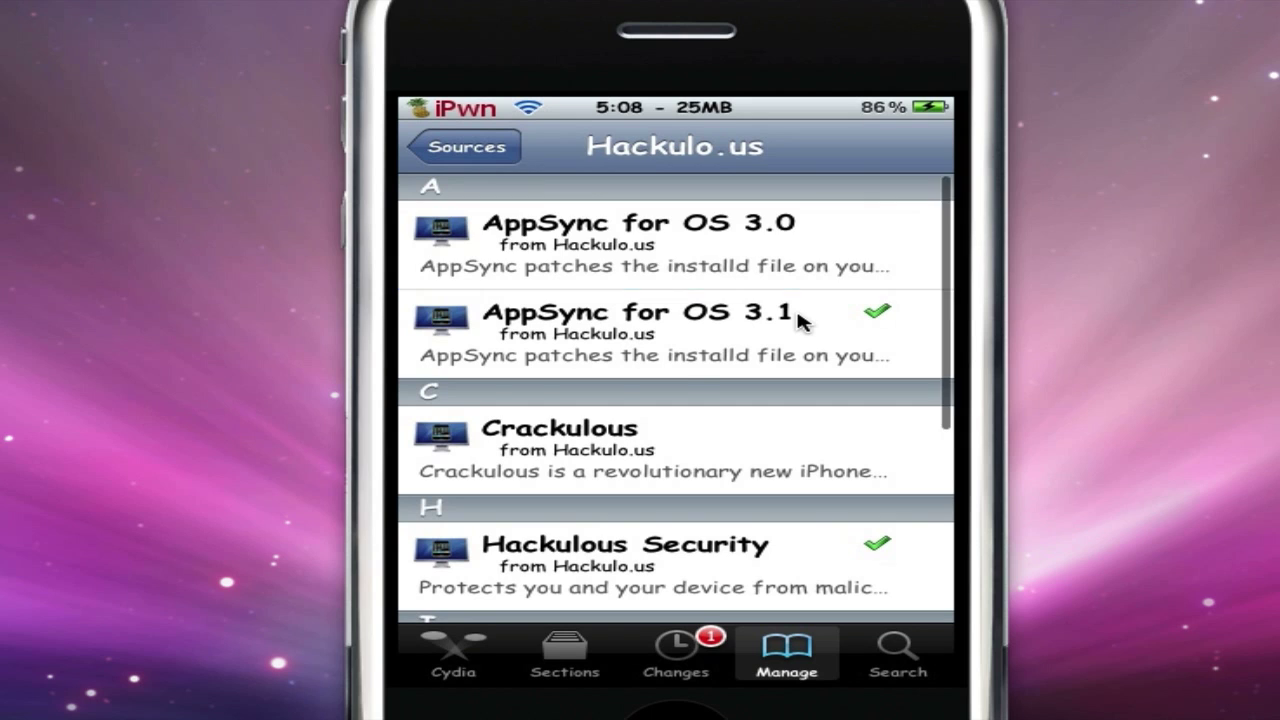
- Check the AppSync for OS 3.1 package in the Hackulo.us list
{"action": "left_click", "coordinate": [800, 320]}
{"action": "scroll", "coordinate": [800, 320], "scroll_direction": "down", "scroll_amount": 2}
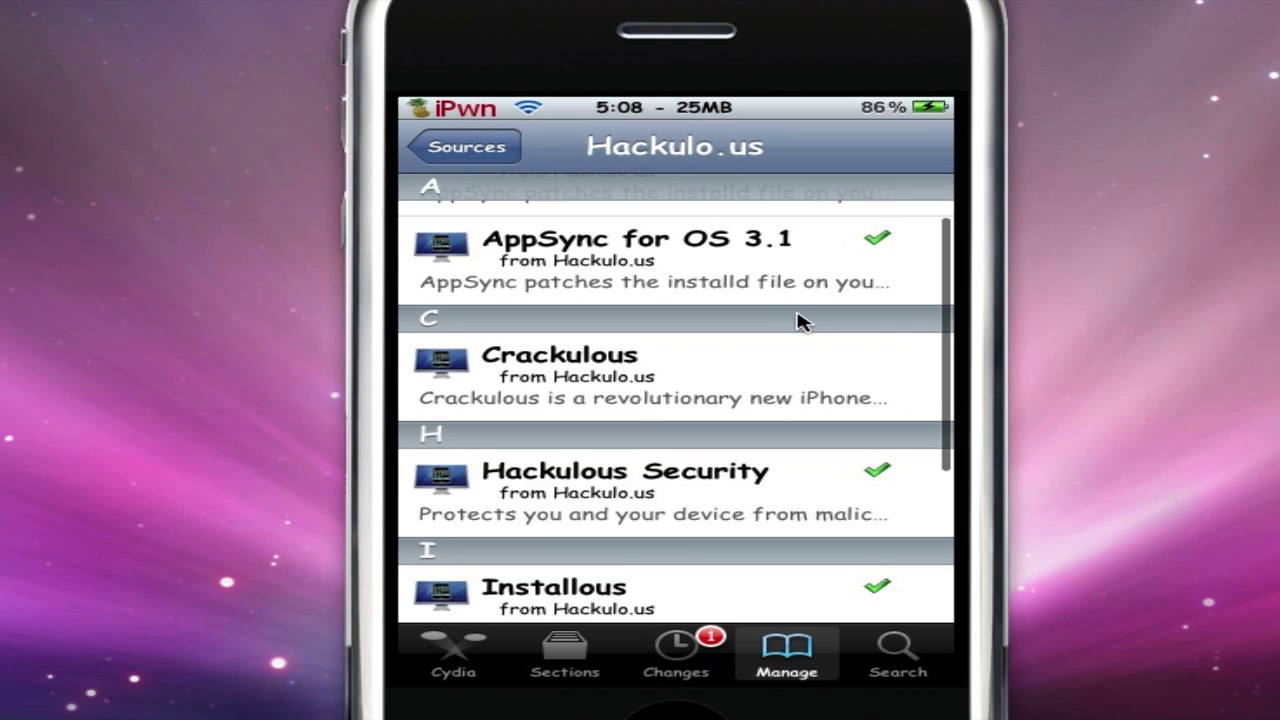
{"action": "scroll", "coordinate": [800, 320], "scroll_direction": "up", "scroll_amount": 2}
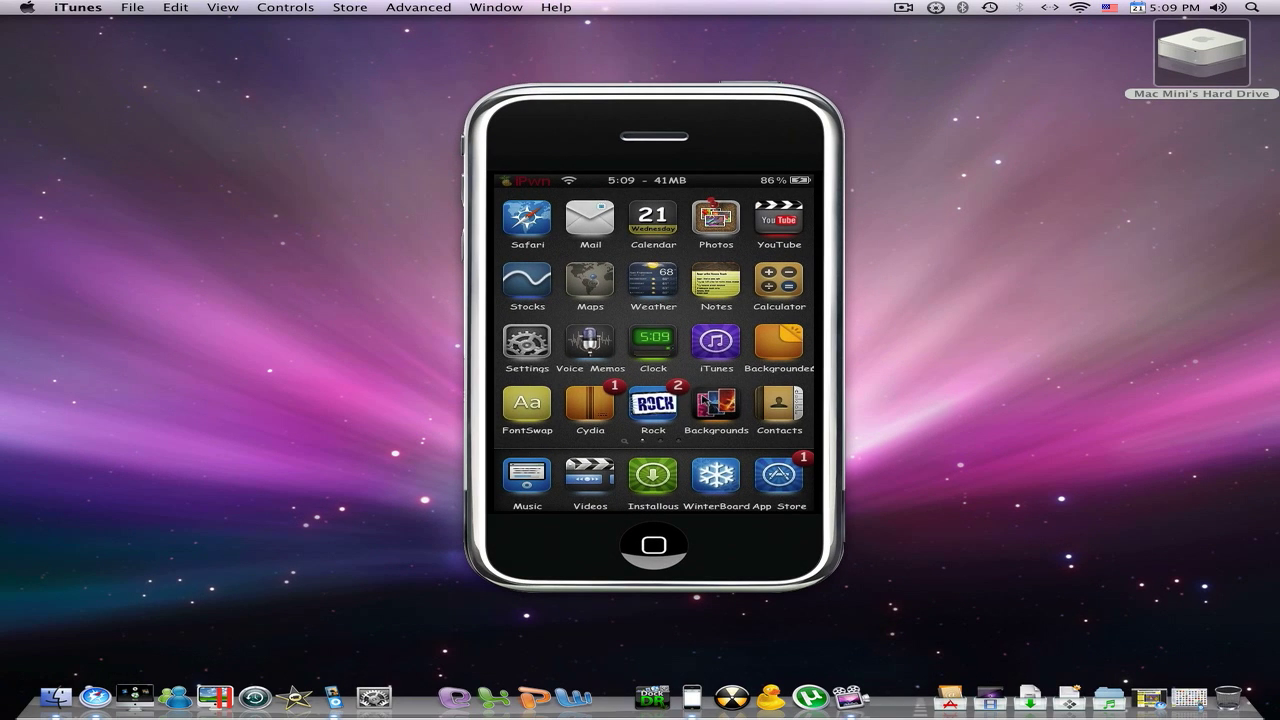
- Select the iPod in iTunes and show its Applications sync settings
{"action": "left_click", "coordinate": [1178, 710]}
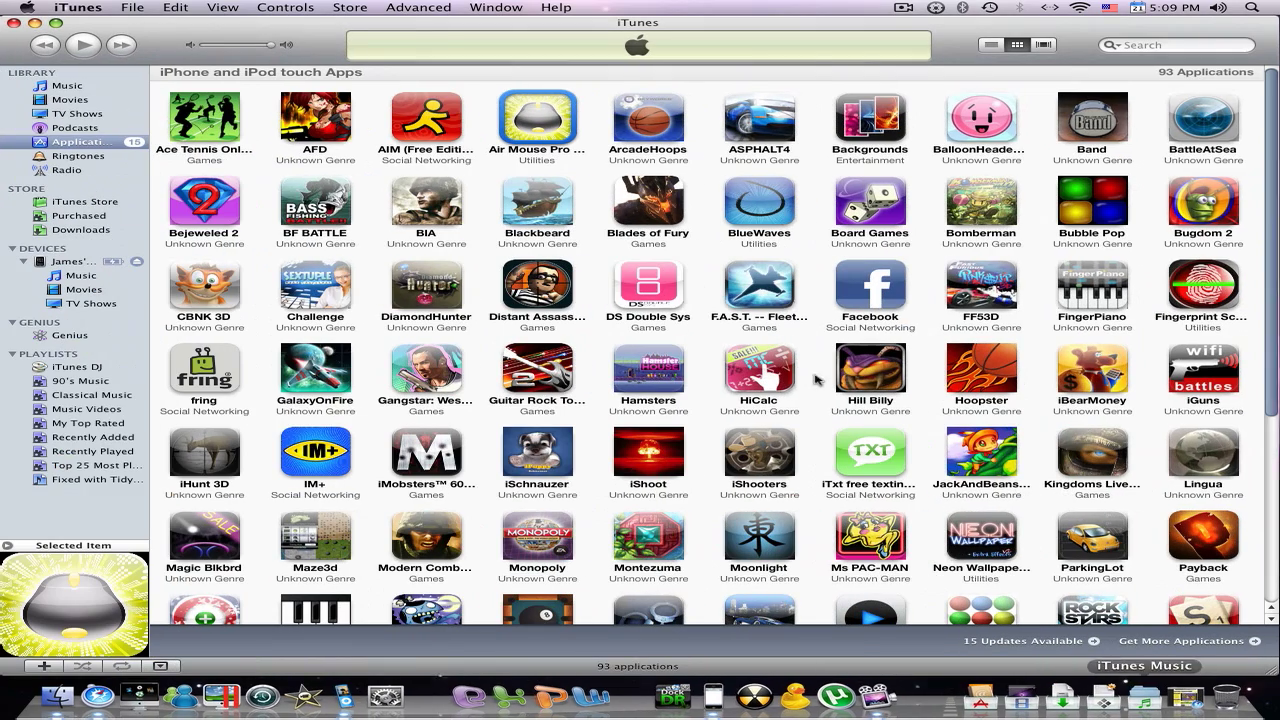
{"action": "left_click", "coordinate": [73, 262]}
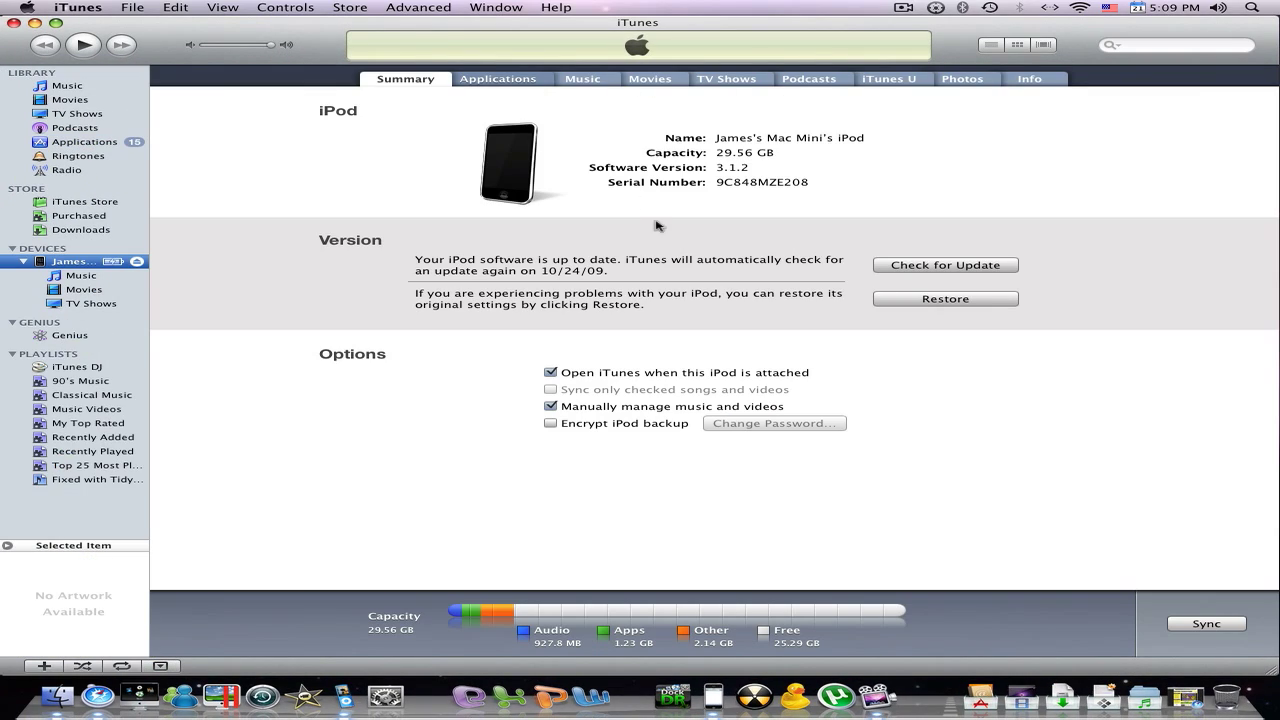
{"action": "left_click", "coordinate": [498, 78]}
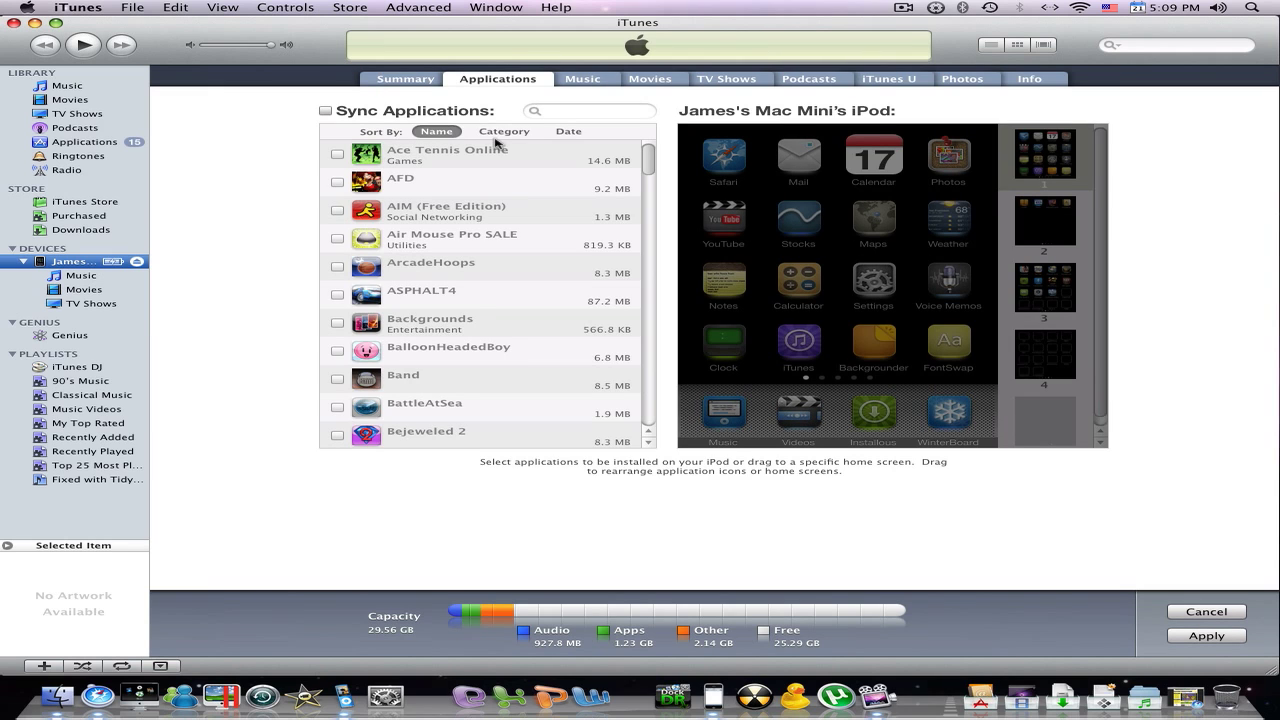
- Turn on Sync Applications, tick Air Mouse Pro SALE, apply, and cancel removing 12 applications
{"action": "left_click", "coordinate": [330, 112]}
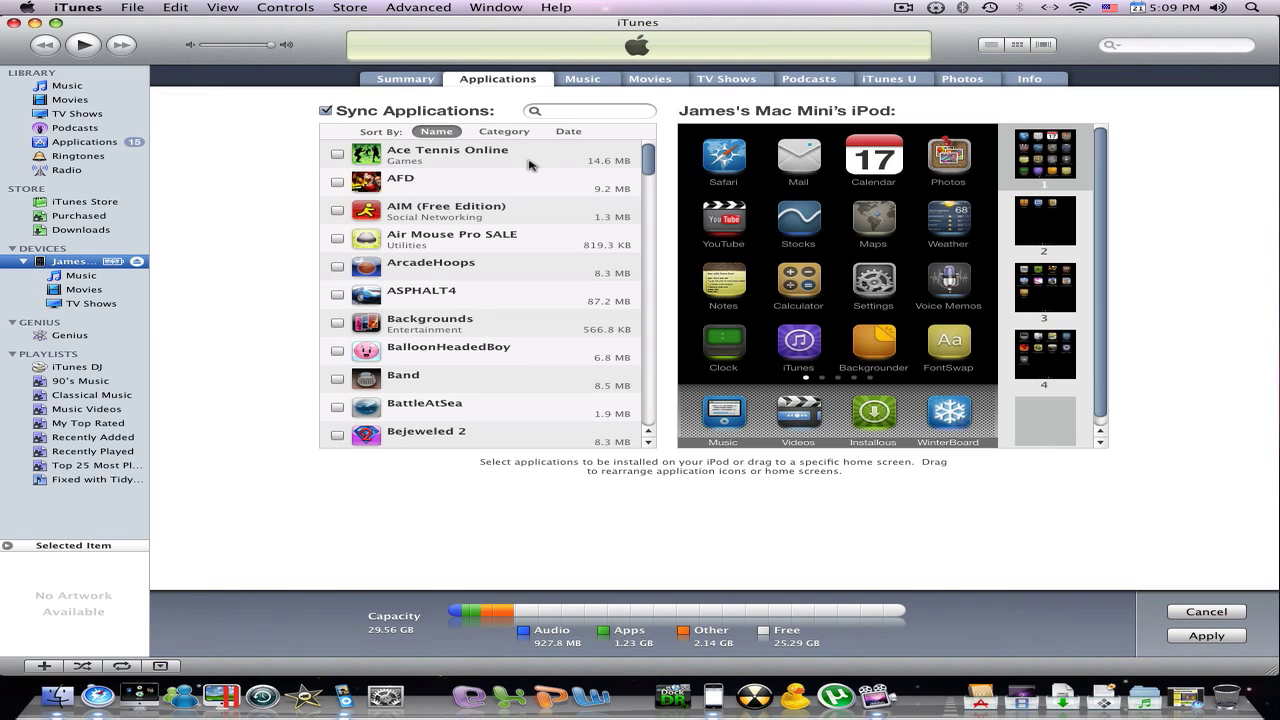
{"action": "scroll", "coordinate": [480, 227], "scroll_direction": "down", "scroll_amount": 5}
{"action": "scroll", "coordinate": [372, 224], "scroll_direction": "up", "scroll_amount": 5}
{"action": "left_click", "coordinate": [337, 238]}
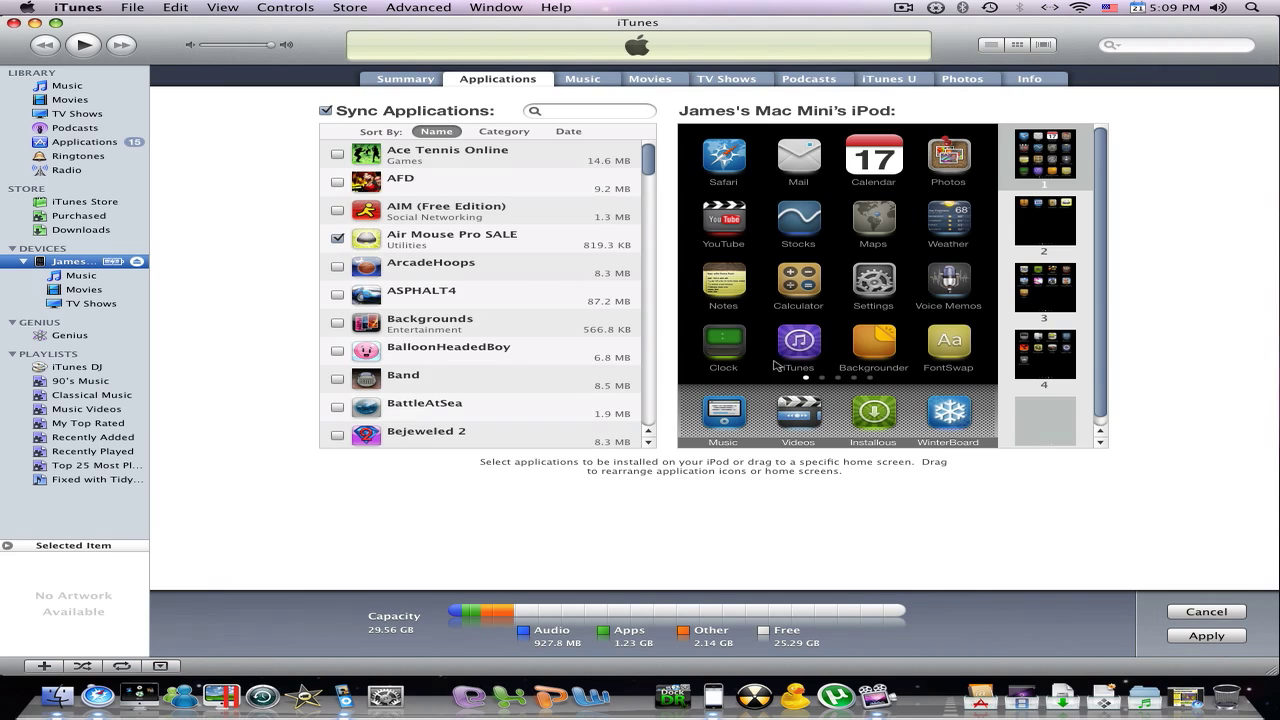
{"action": "left_click", "coordinate": [1221, 638]}
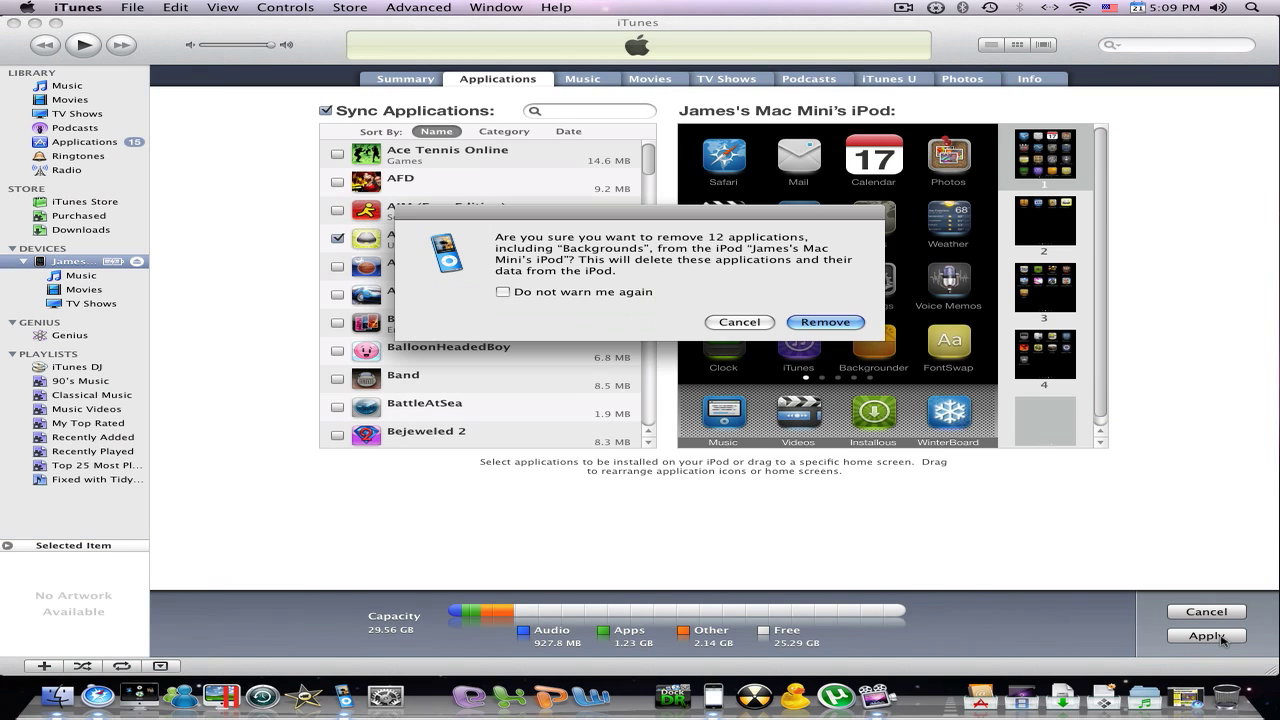
{"action": "left_click", "coordinate": [751, 323]}
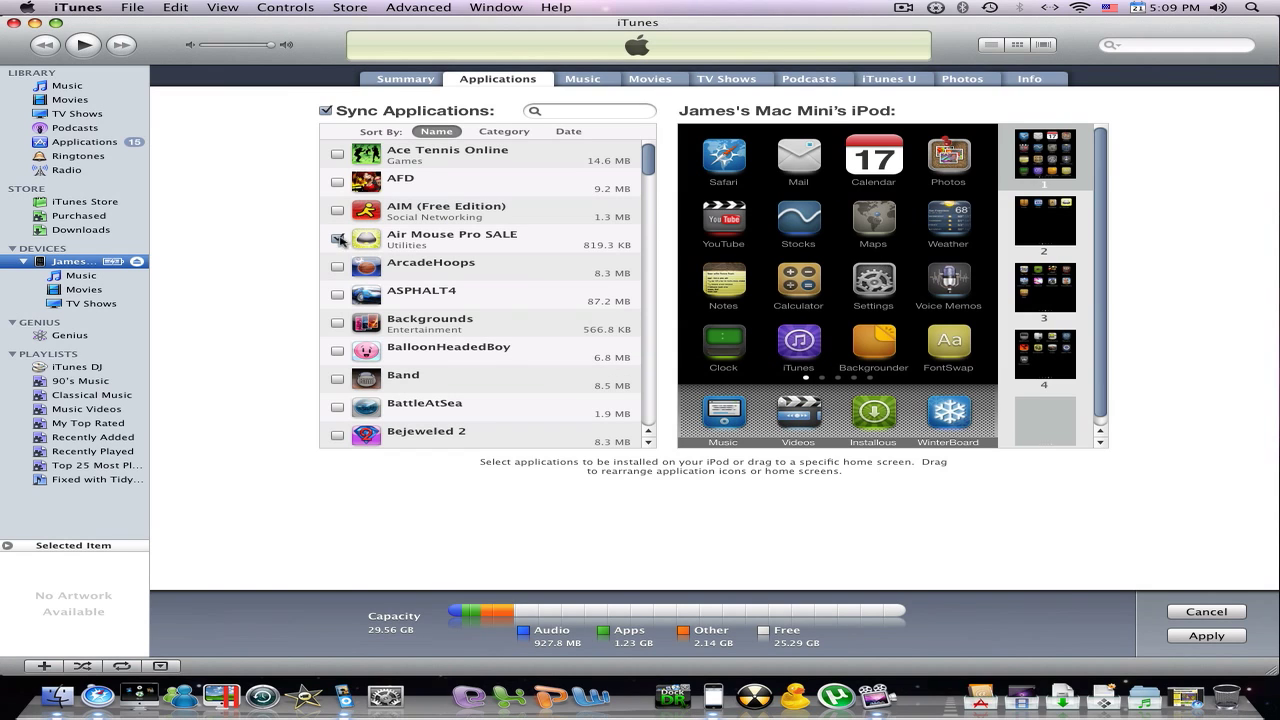
{"action": "scroll", "coordinate": [470, 230], "scroll_direction": "down", "scroll_amount": 3}
{"action": "scroll", "coordinate": [480, 240], "scroll_direction": "up", "scroll_amount": 2}
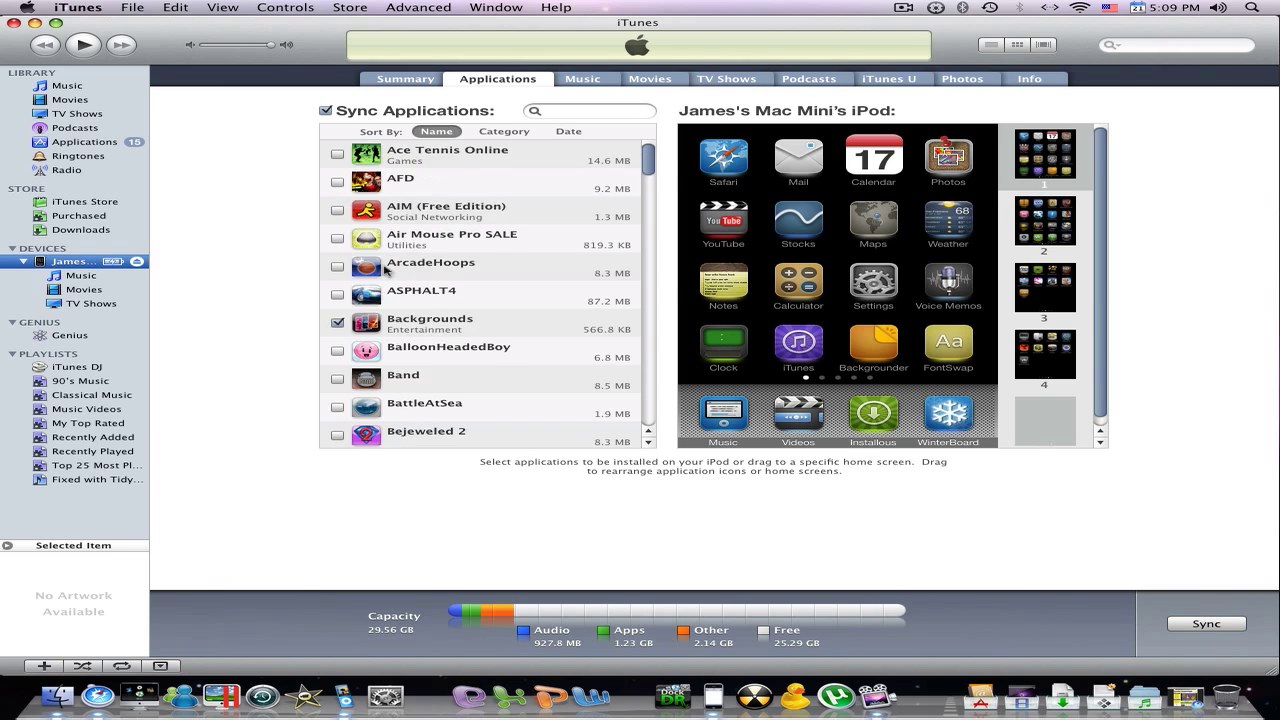
{"action": "scroll", "coordinate": [480, 280], "scroll_direction": "down", "scroll_amount": 15}
- Sync the iPod and watch it finish from the iTunes mini player
{"action": "left_click", "coordinate": [1206, 623]}
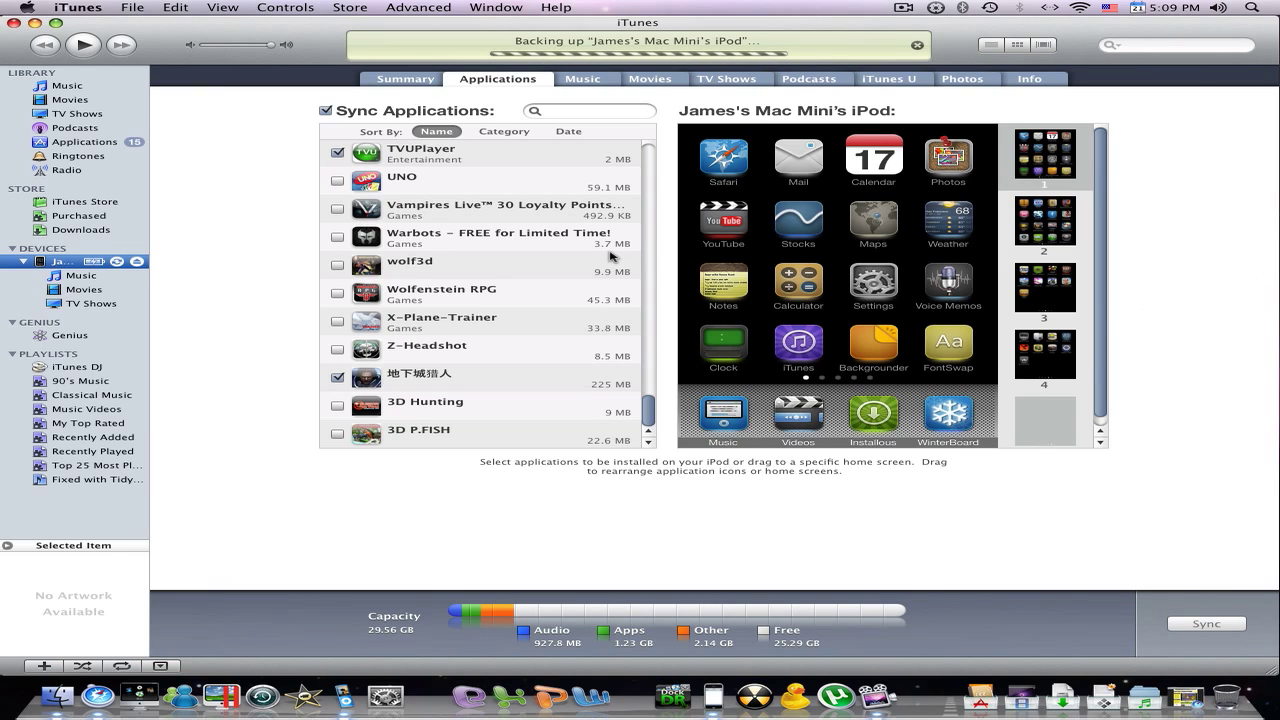
{"action": "left_click", "coordinate": [57, 23]}
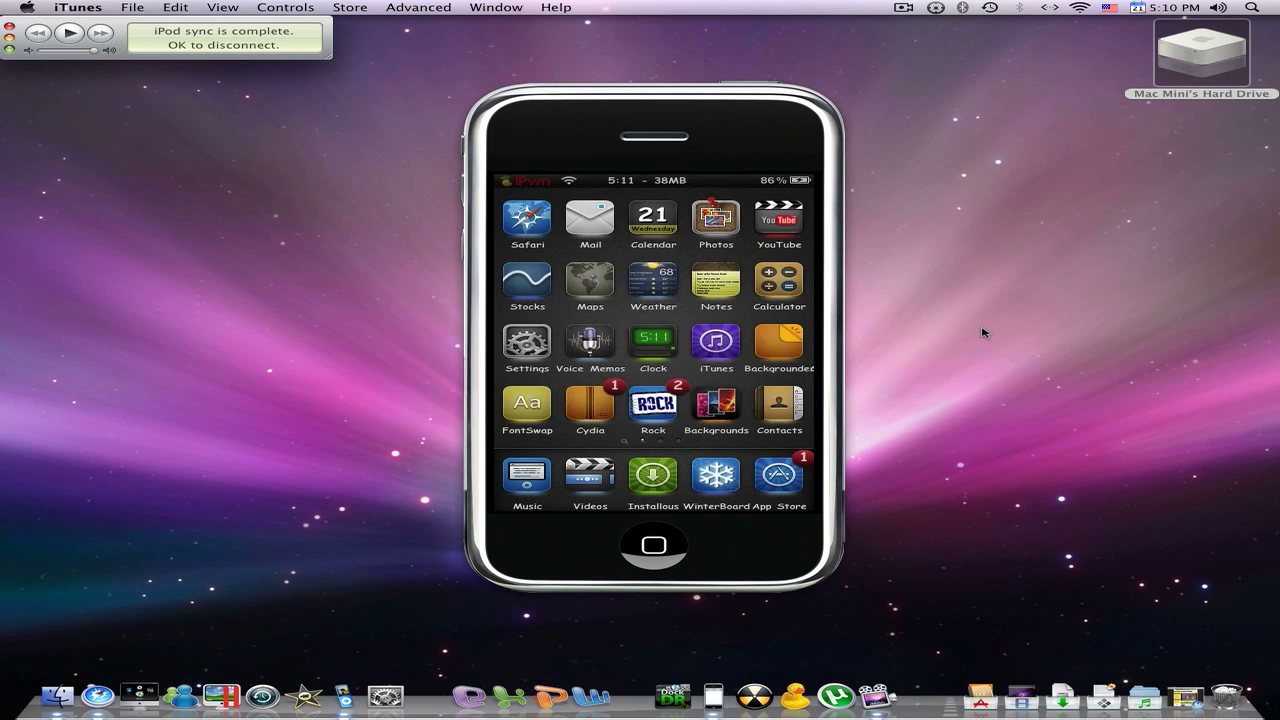
- Tick Air Mouse Pro SALE in the full iTunes window, apply to resync, and return to the mini player
{"action": "left_click", "coordinate": [11, 52]}
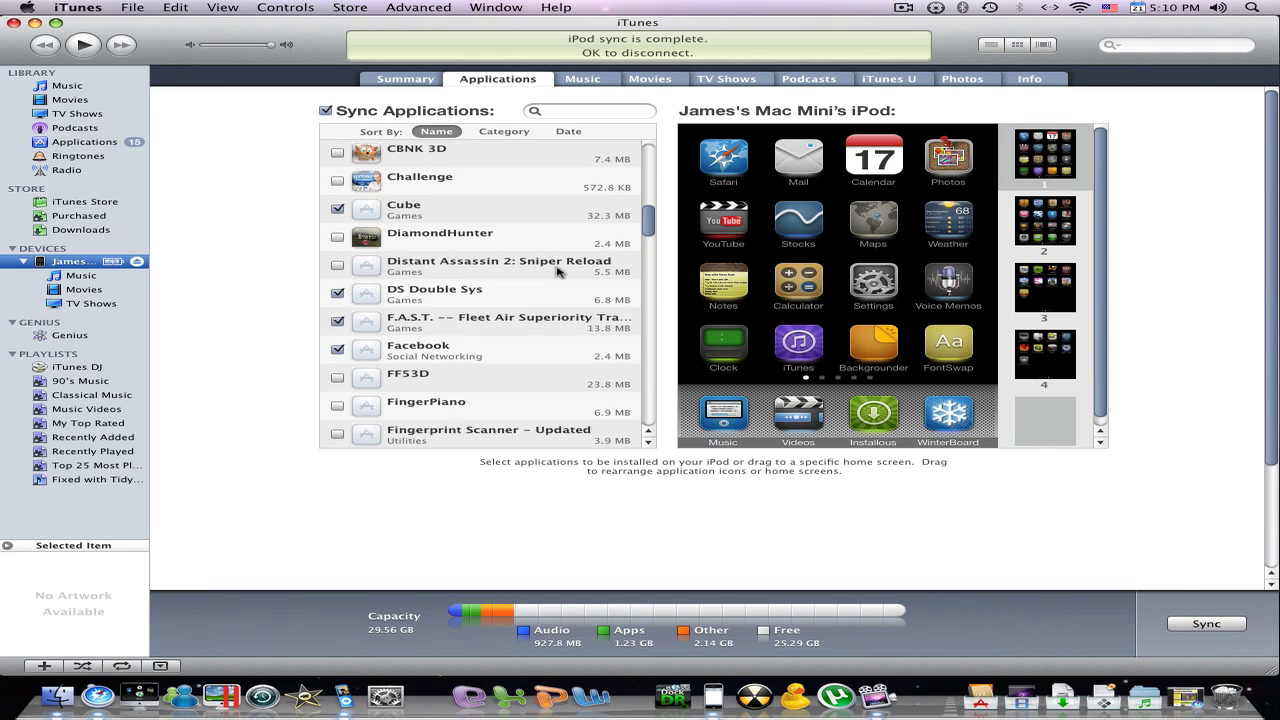
{"action": "scroll", "coordinate": [558, 271], "scroll_direction": "up", "scroll_amount": 5}
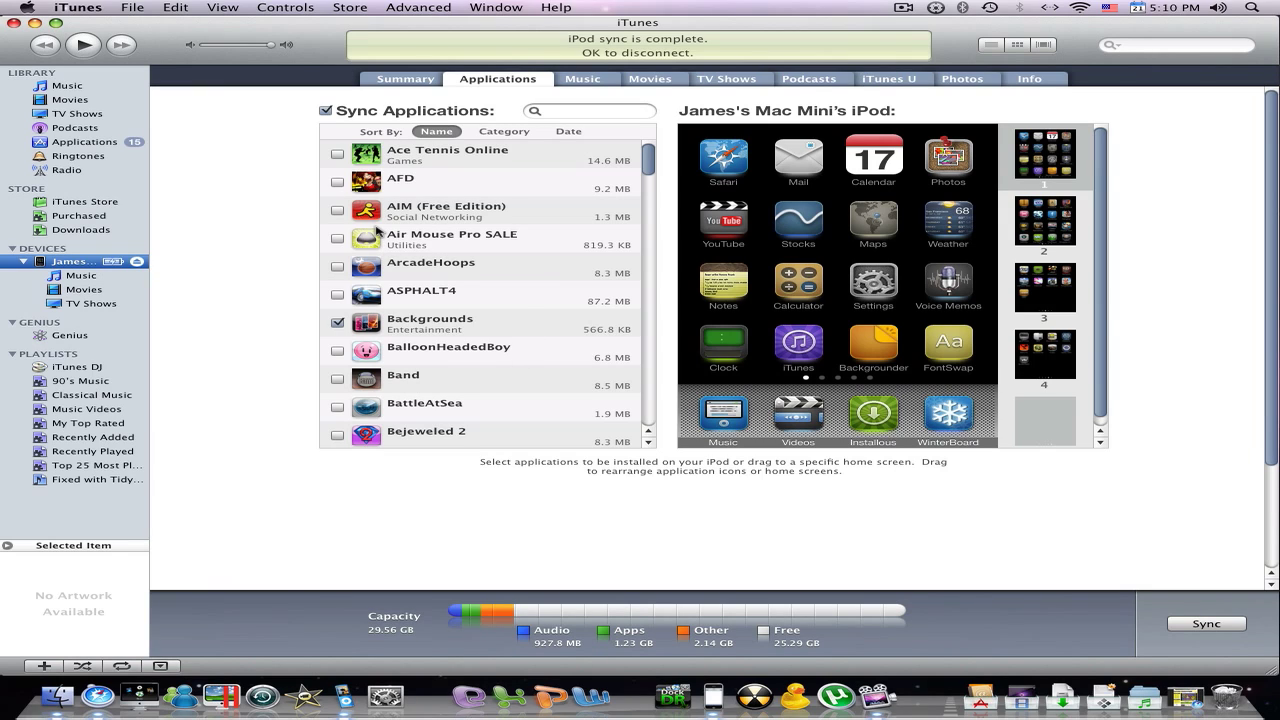
{"action": "left_click", "coordinate": [337, 238]}
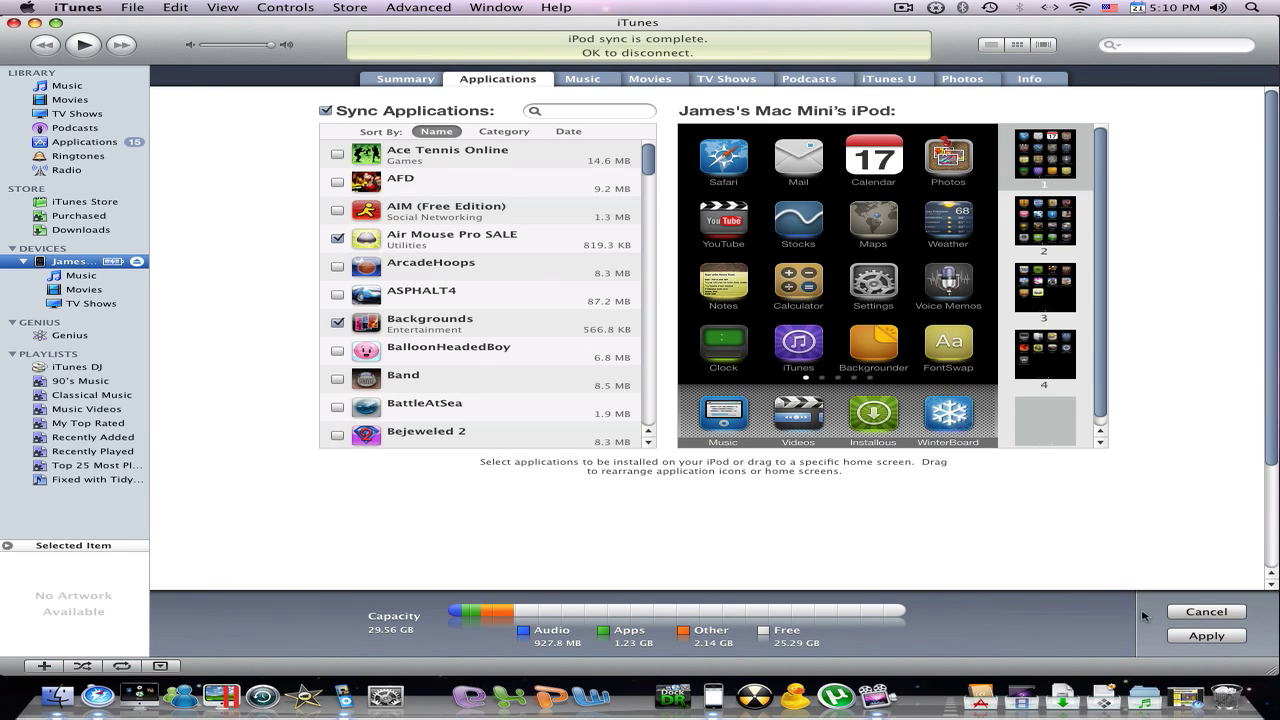
{"action": "left_click", "coordinate": [1224, 640]}
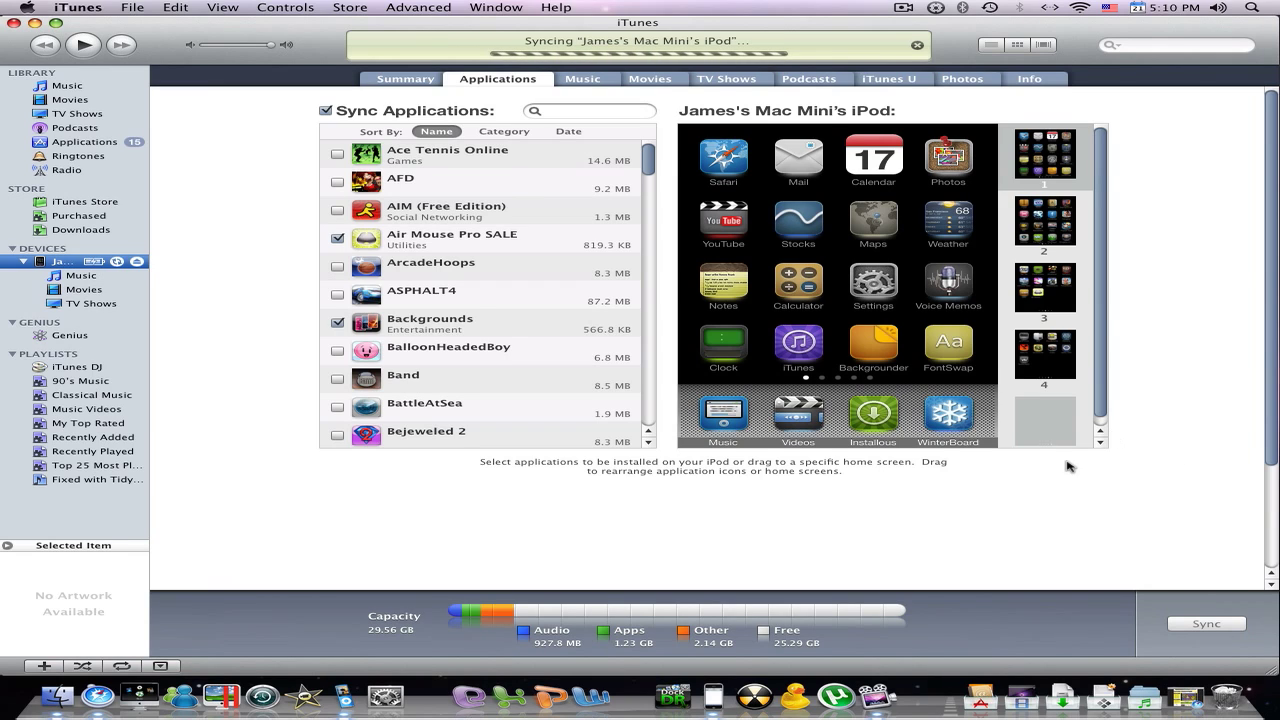
{"action": "left_click", "coordinate": [56, 22]}
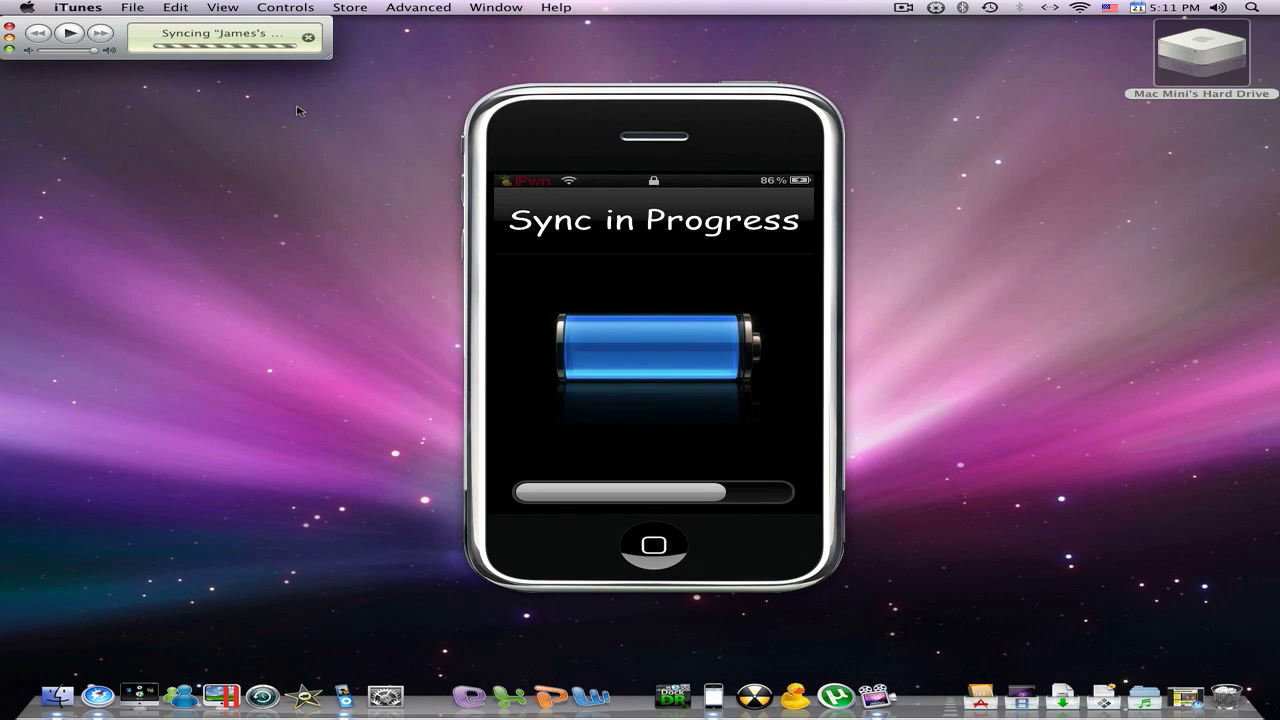